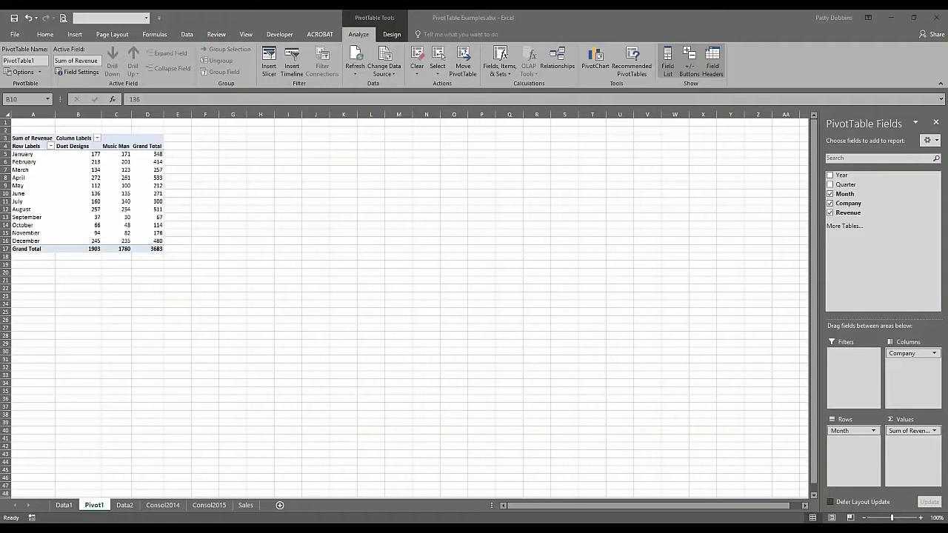
Examine the monthly revenue pivot table on Pivot1 and its source records on the Data1 sheet.
left_click(104, 185)
mouse_move(104, 186)
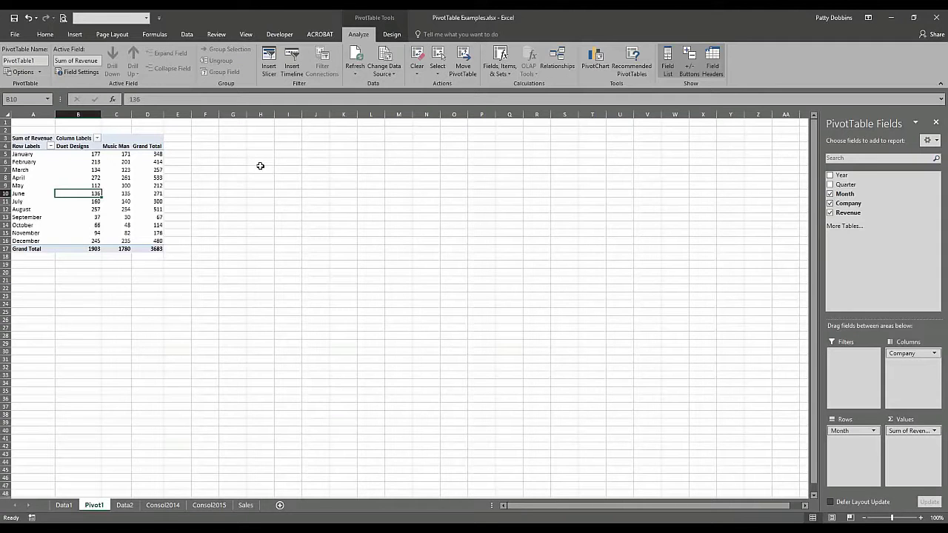
left_click(93, 170)
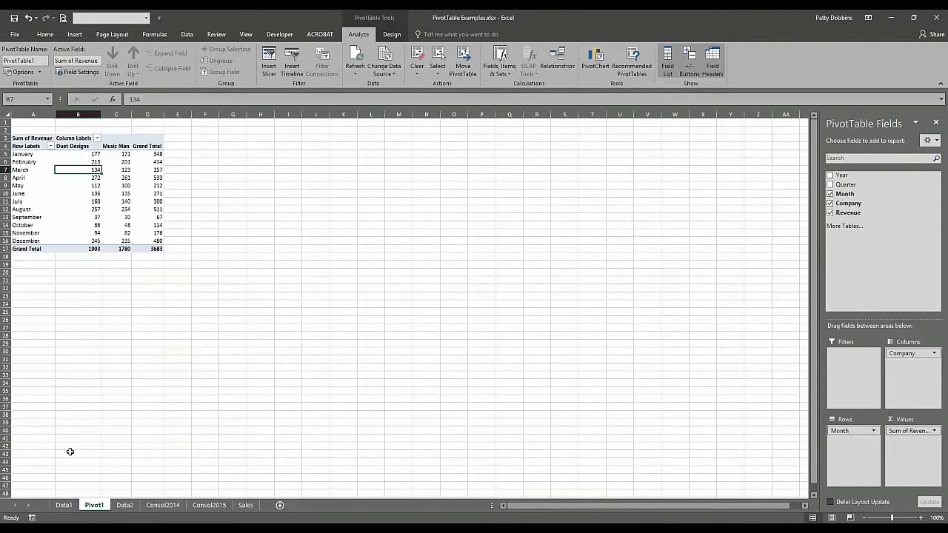
left_click(65, 506)
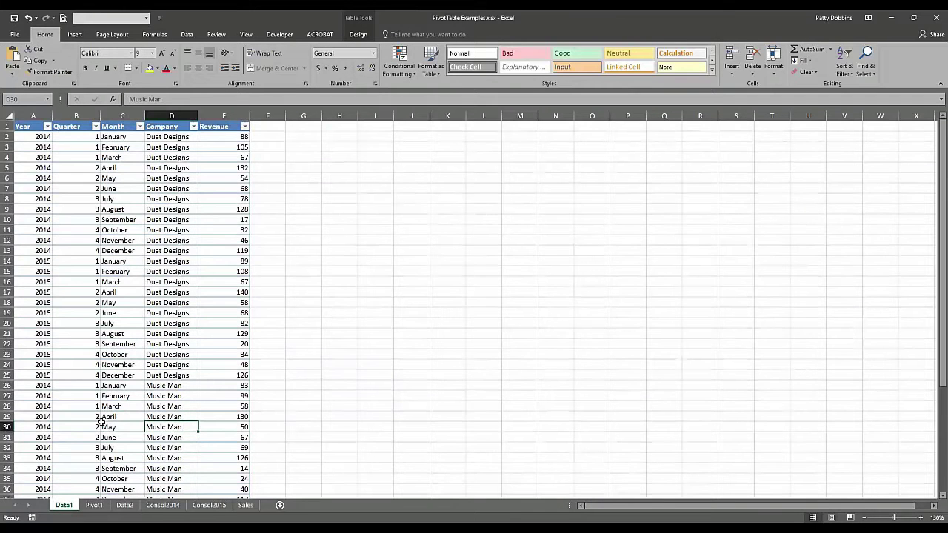
left_click(62, 159)
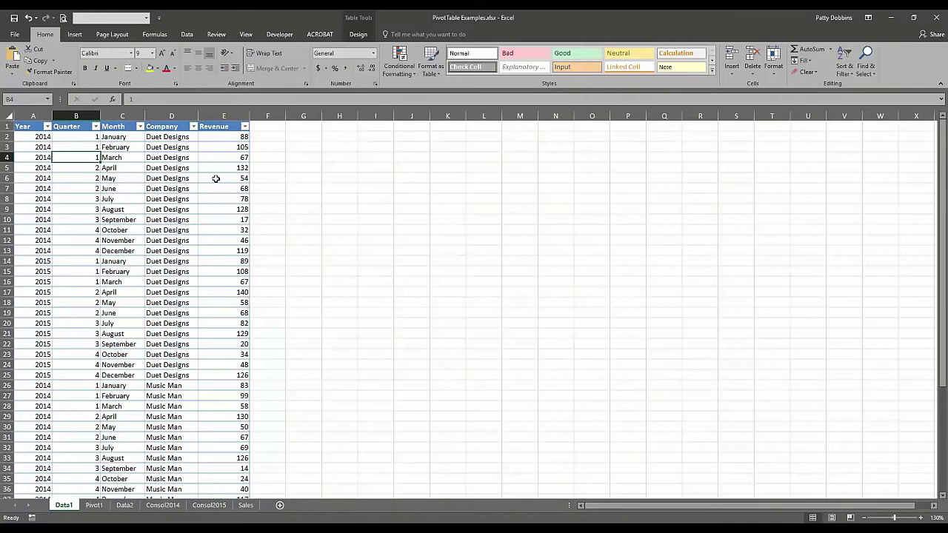
left_click(37, 210)
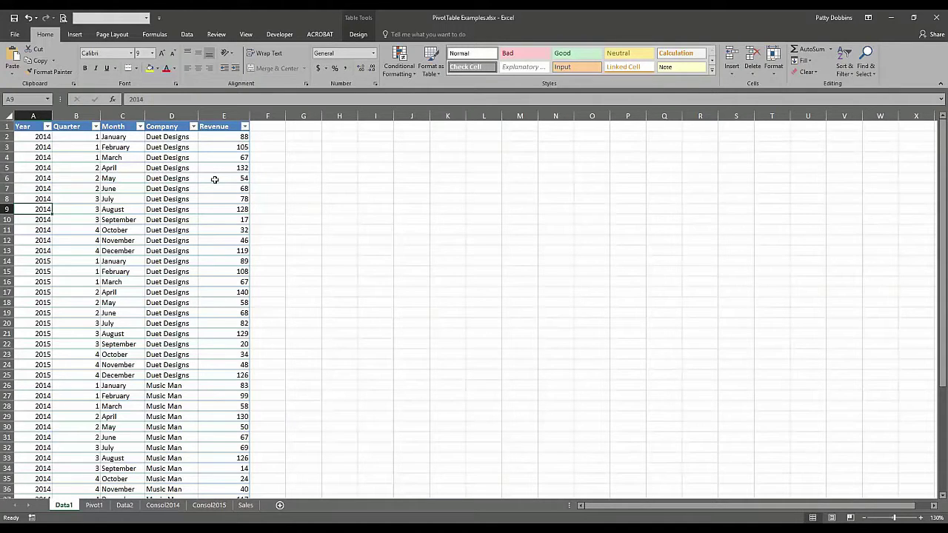
left_click(127, 219)
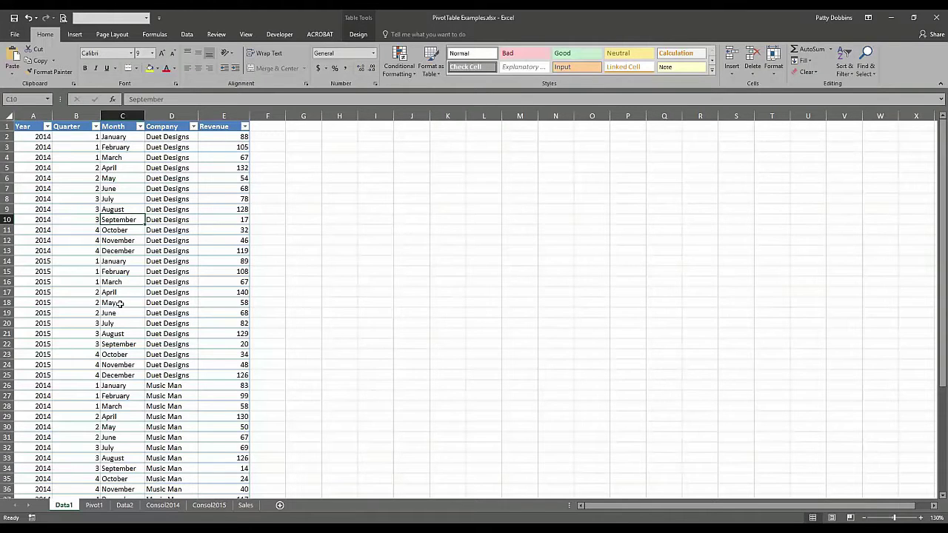
Add the Quarter field to the Rows area above Month in the pivot table on Pivot1.
left_click(94, 506)
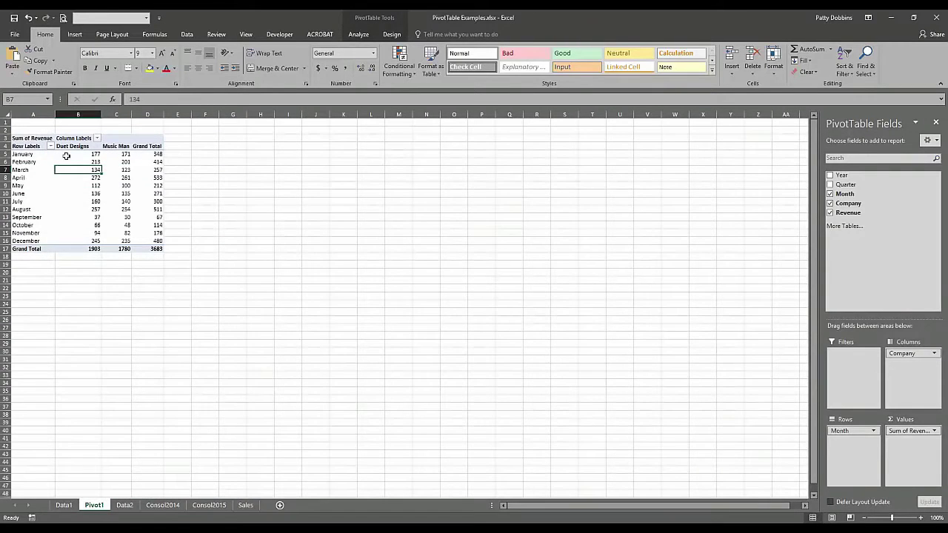
mouse_move(96, 154)
mouse_move(76, 223)
mouse_move(102, 248)
mouse_move(162, 249)
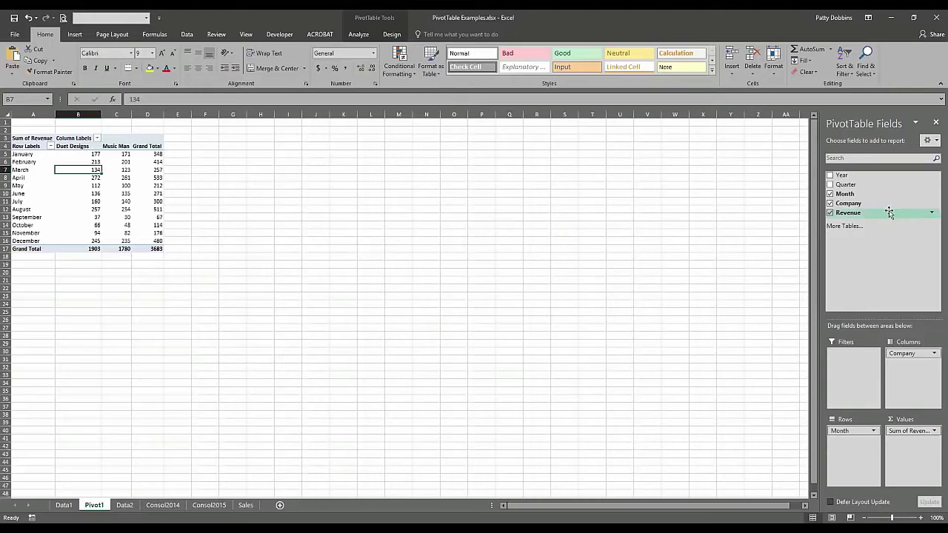
left_click_drag(845, 184, 858, 433)
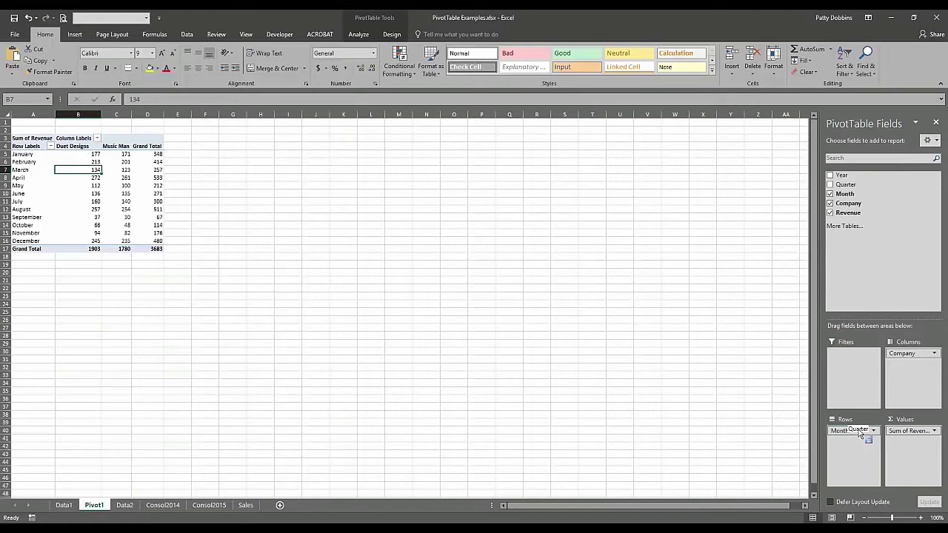
left_click_drag(859, 433, 858, 432)
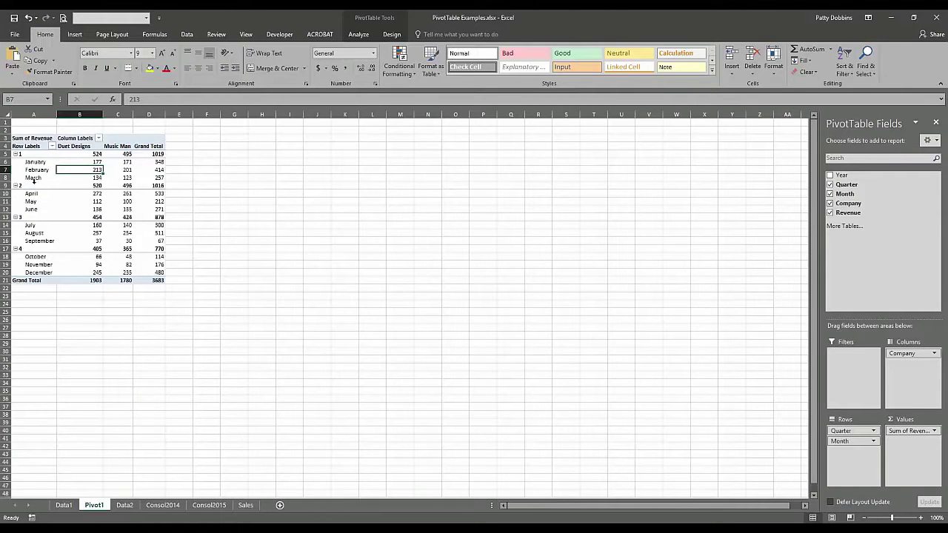
Examine the quarterly subtotals and monthly revenue per company, and review the pivot table's analysis and design commands.
left_click(96, 154)
left_click(123, 154)
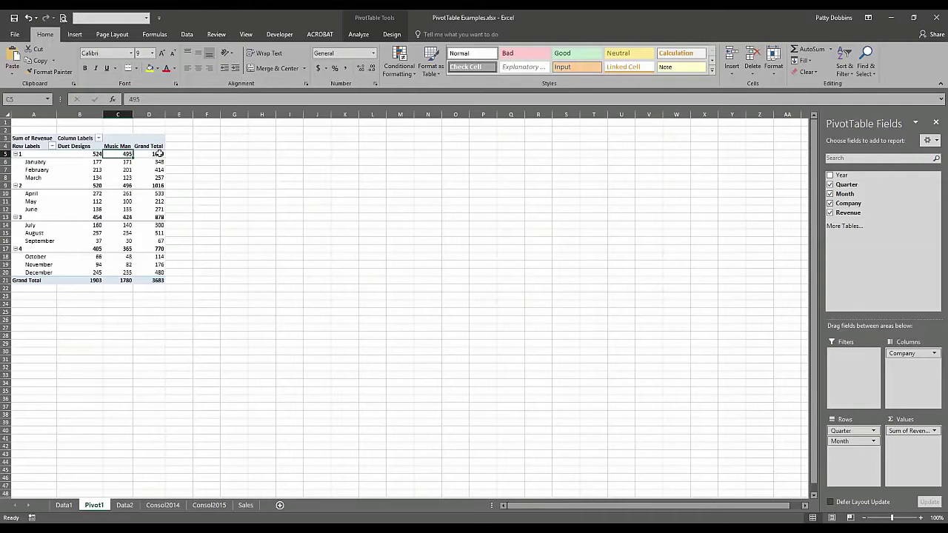
left_click(159, 153)
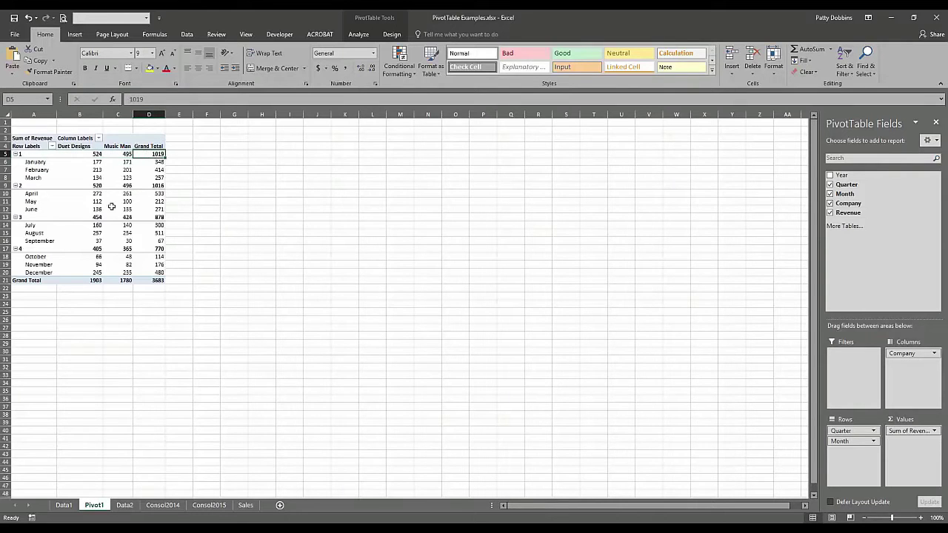
mouse_move(128, 282)
mouse_move(152, 193)
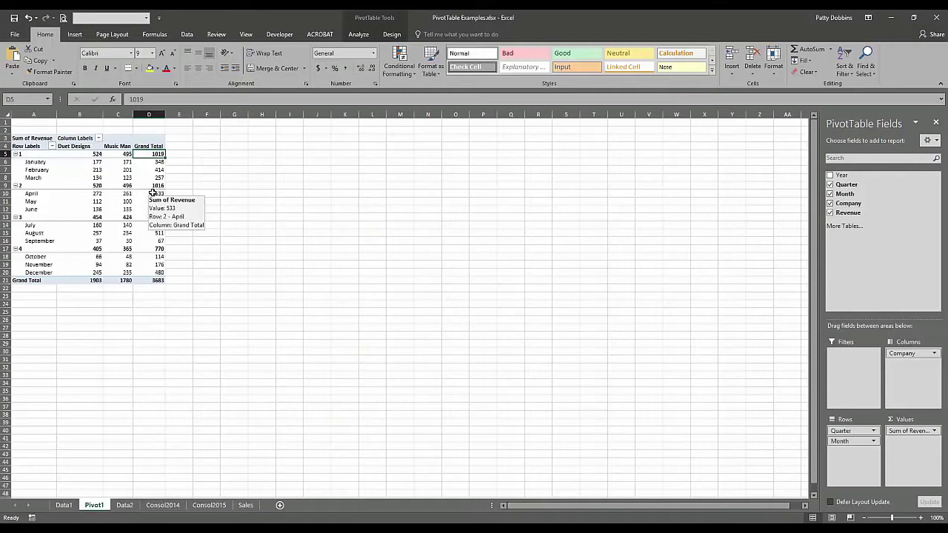
mouse_move(74, 204)
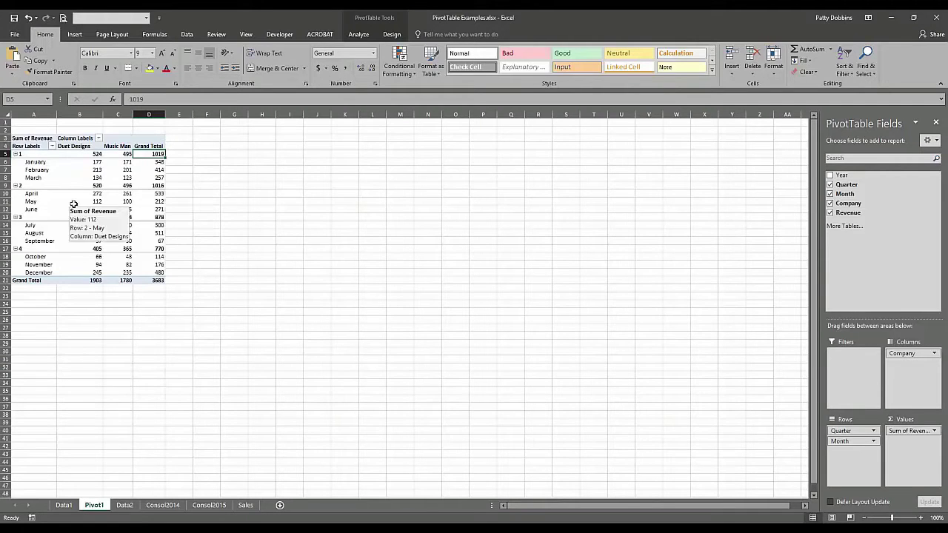
left_click(96, 171)
left_click(88, 201)
mouse_move(86, 188)
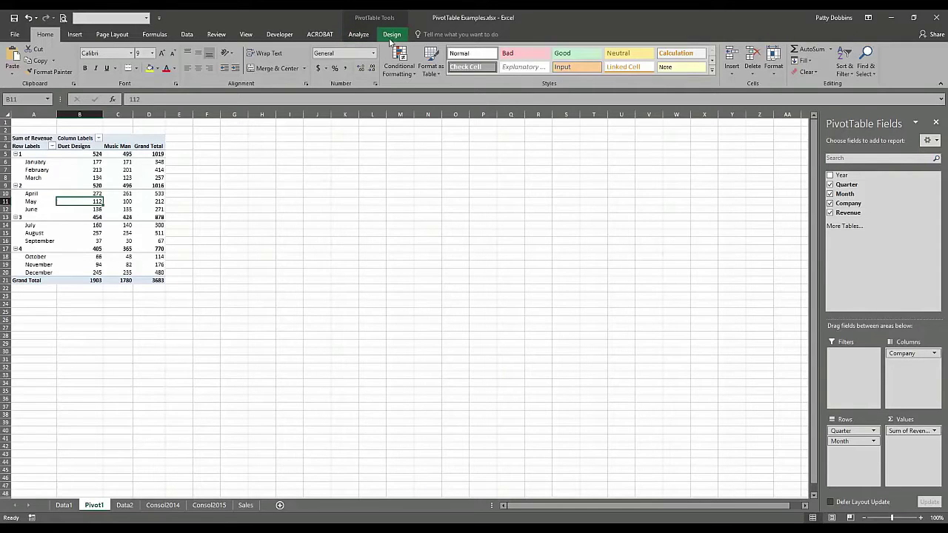
left_click(365, 35)
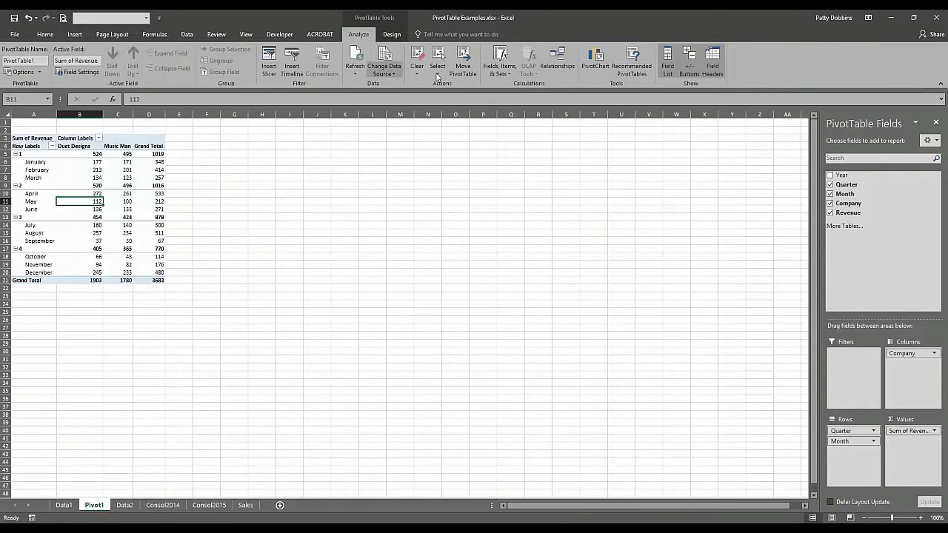
left_click(389, 35)
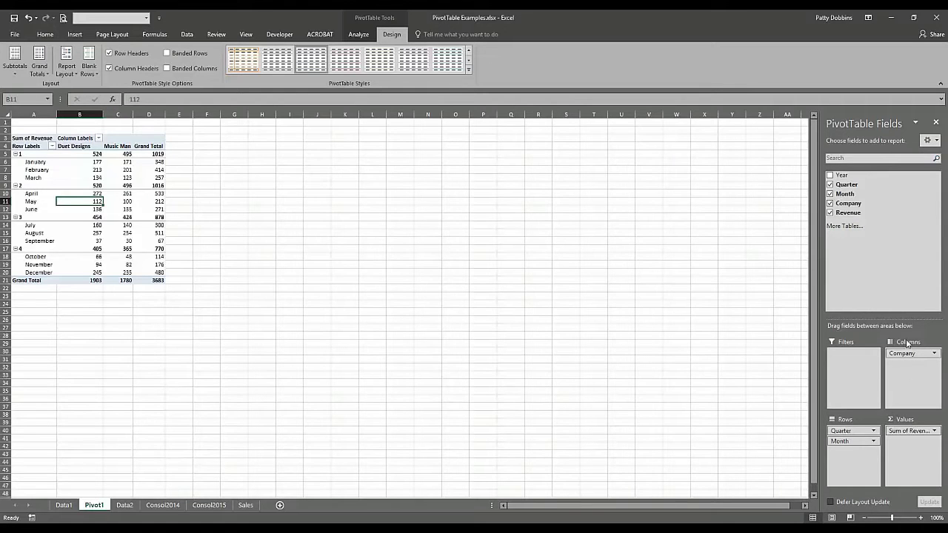
left_click(97, 216)
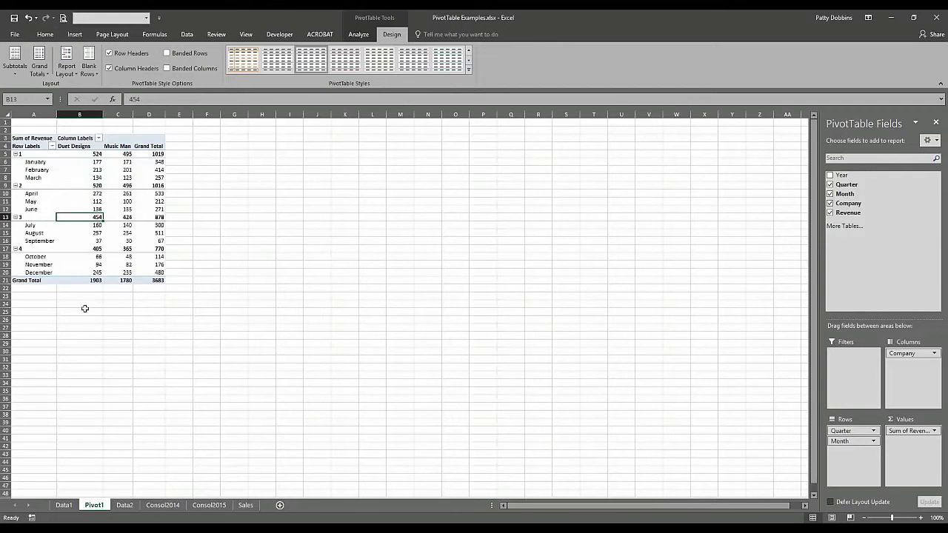
Compare the Data1 table's layout with the plain range on Data2, checking its headers, June 2014 record and last rows.
left_click(64, 506)
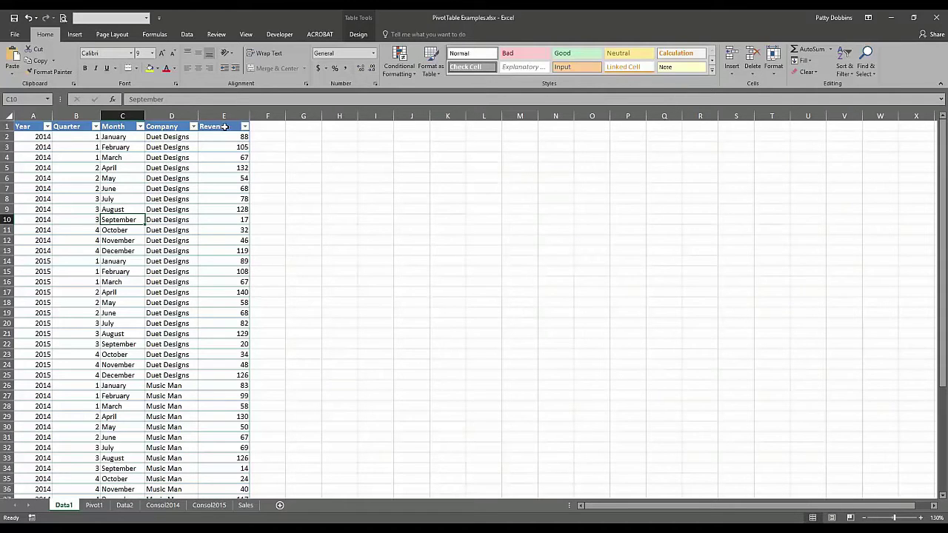
left_click(132, 234)
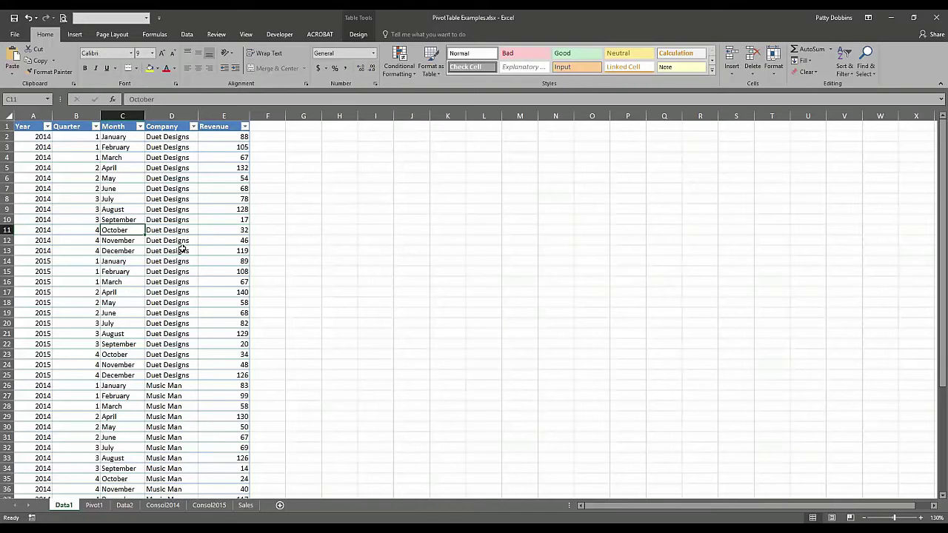
left_click(125, 506)
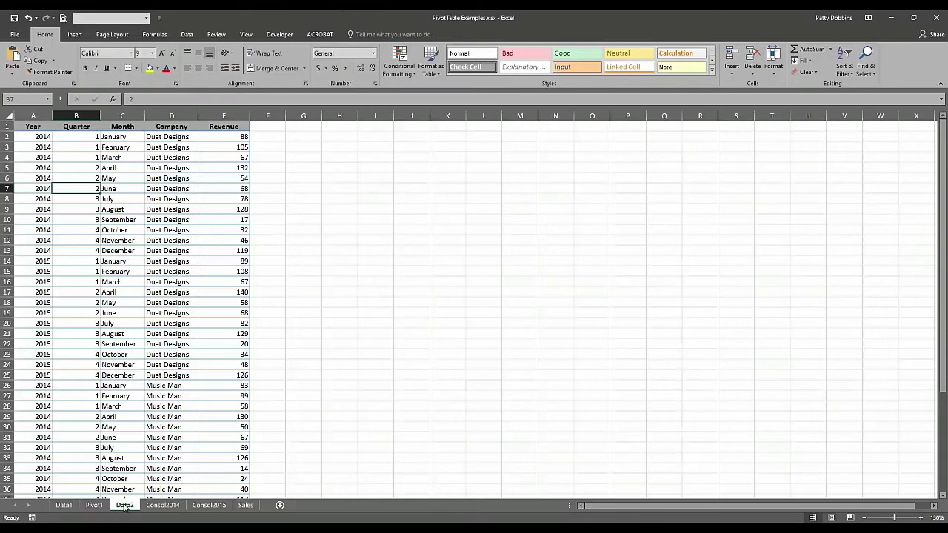
left_click(129, 180)
left_click(108, 251)
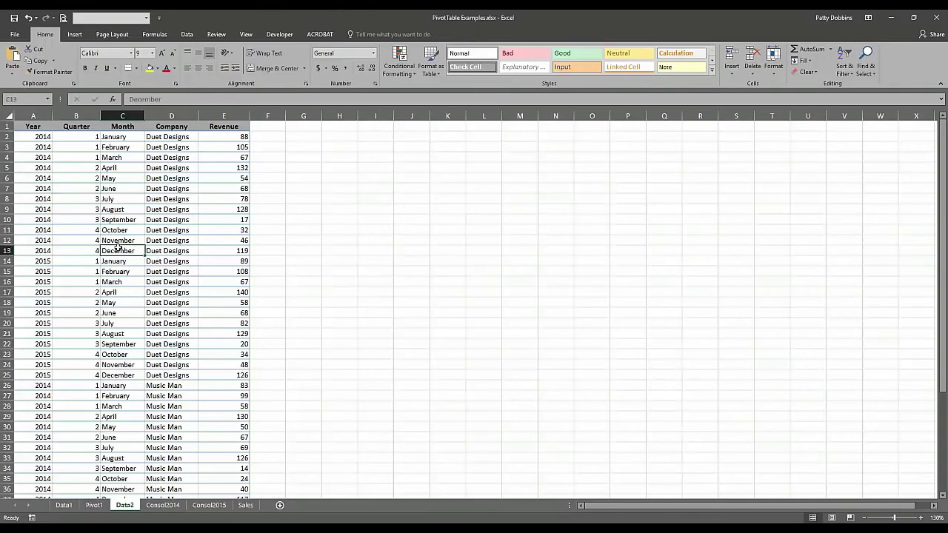
left_click(124, 241)
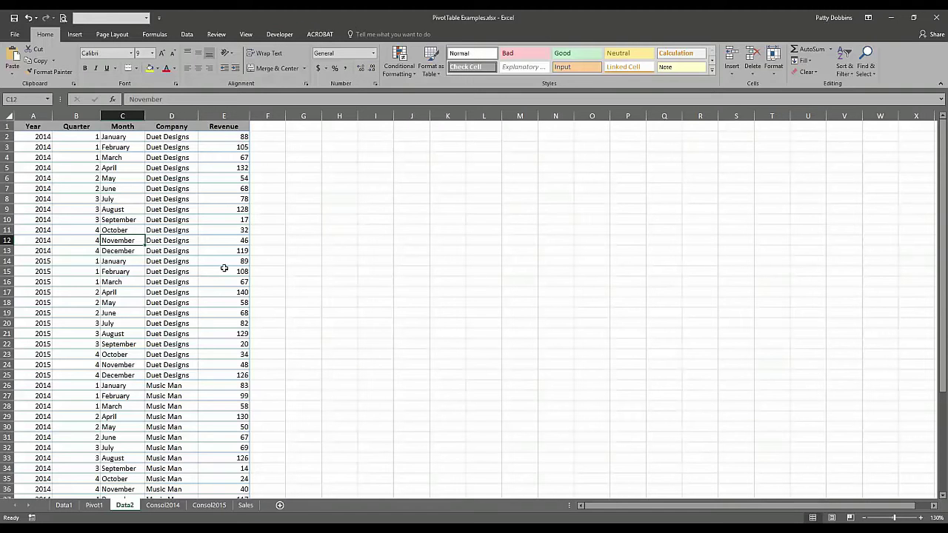
left_click(108, 231)
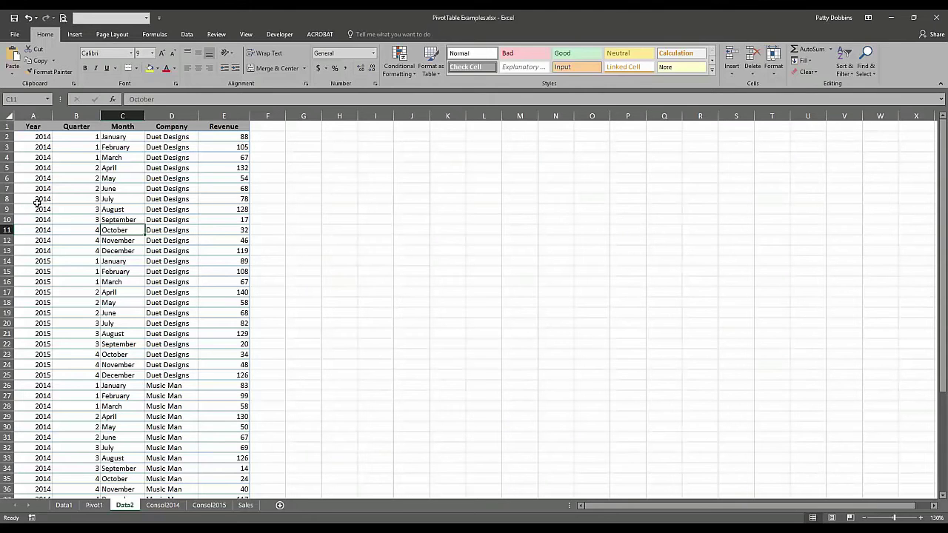
left_click_drag(35, 190, 233, 190)
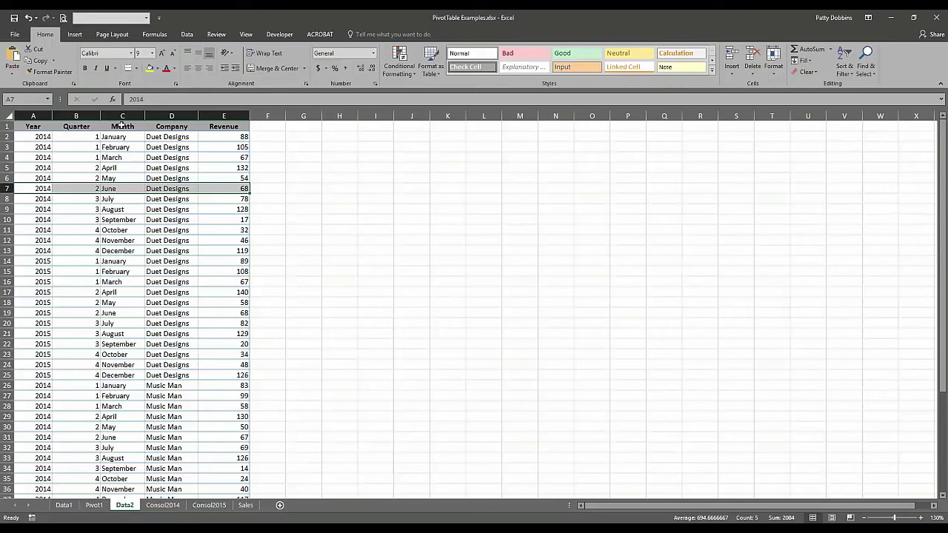
left_click(173, 169)
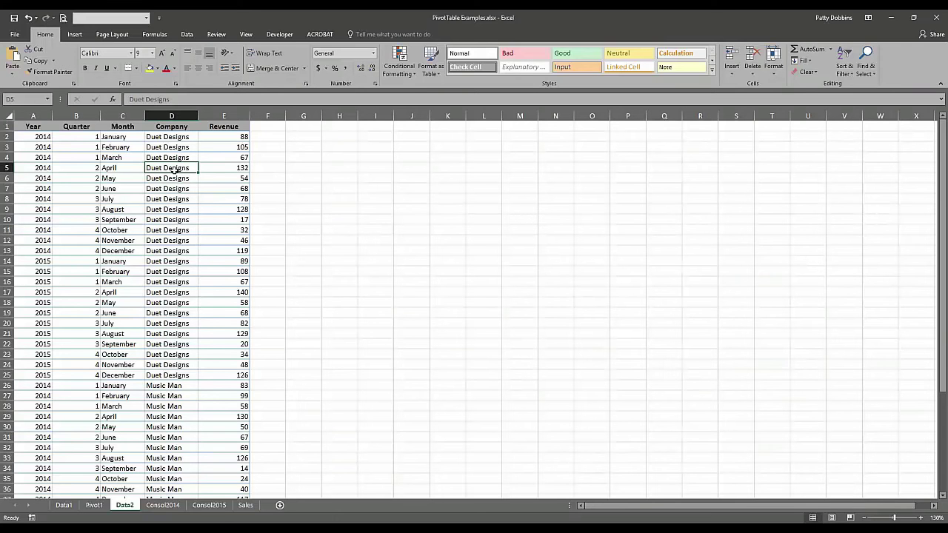
scroll(60, 309, "down", 6)
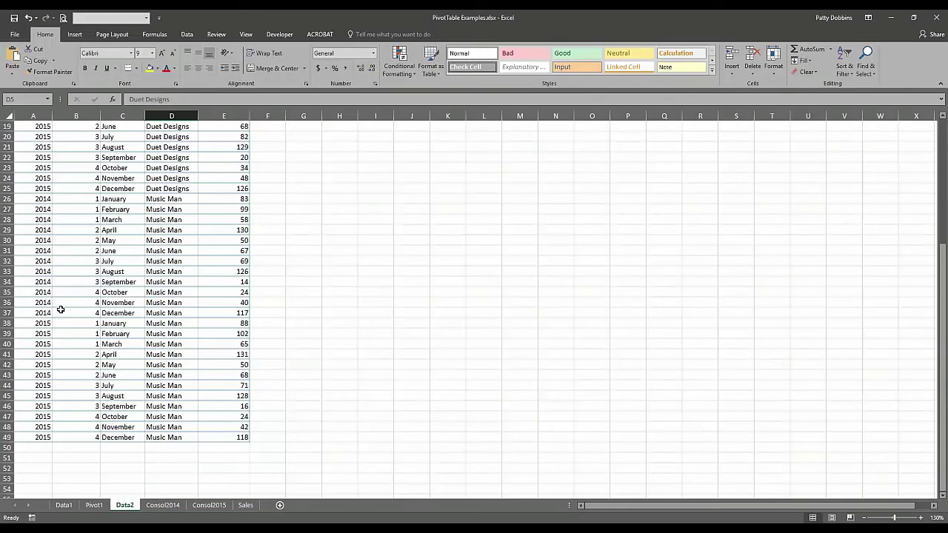
scroll(61, 309, "up", 6)
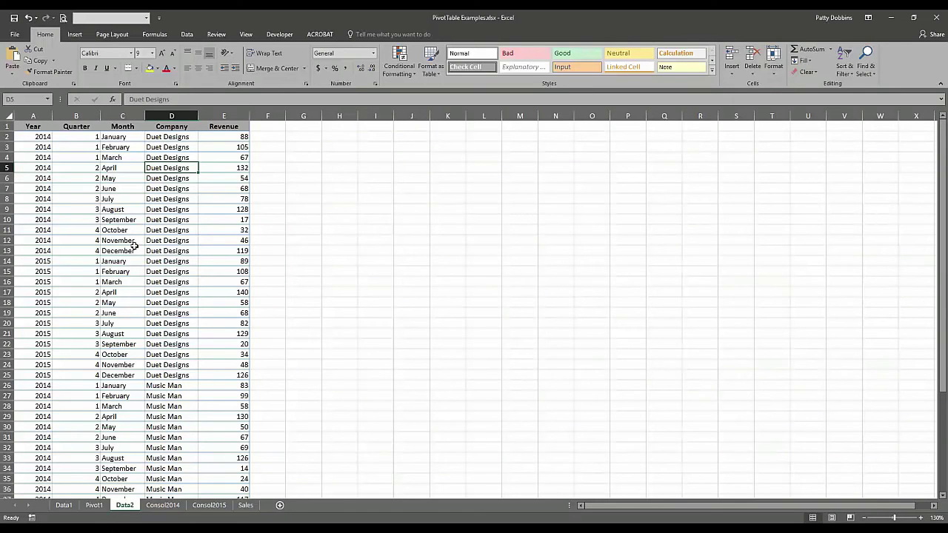
Review the Data1 table down to its final record and display its table design options.
left_click(63, 508)
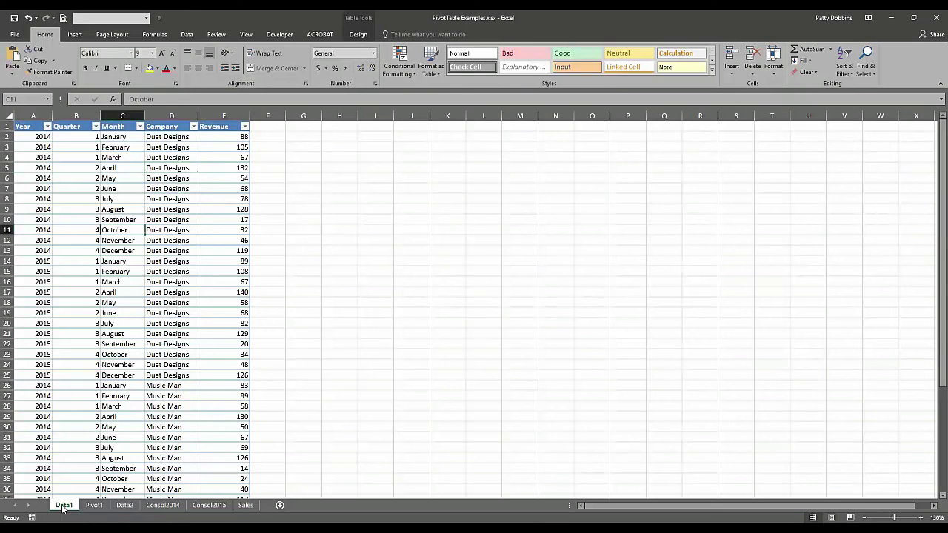
left_click(82, 412)
scroll(81, 412, "down", 5)
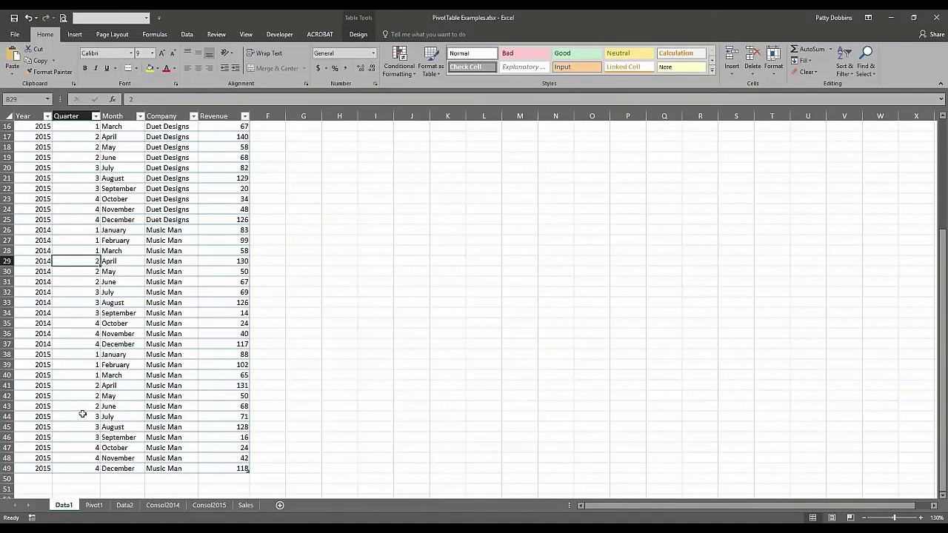
left_click(359, 34)
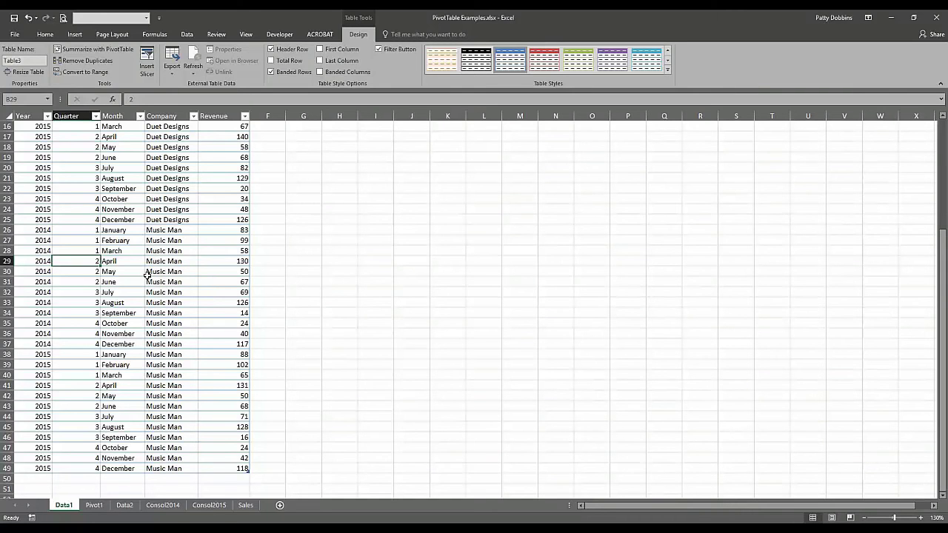
scroll(203, 397, "up", 2)
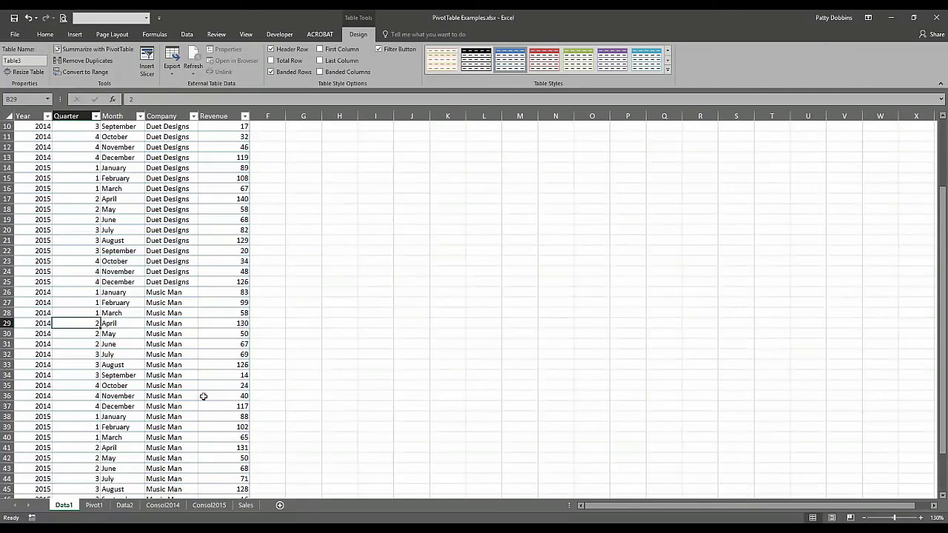
scroll(203, 396, "up", 3)
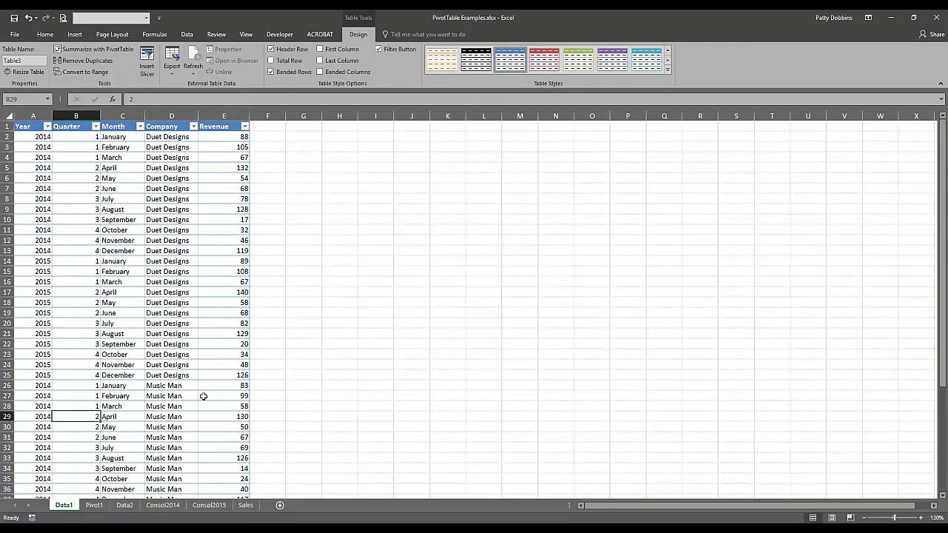